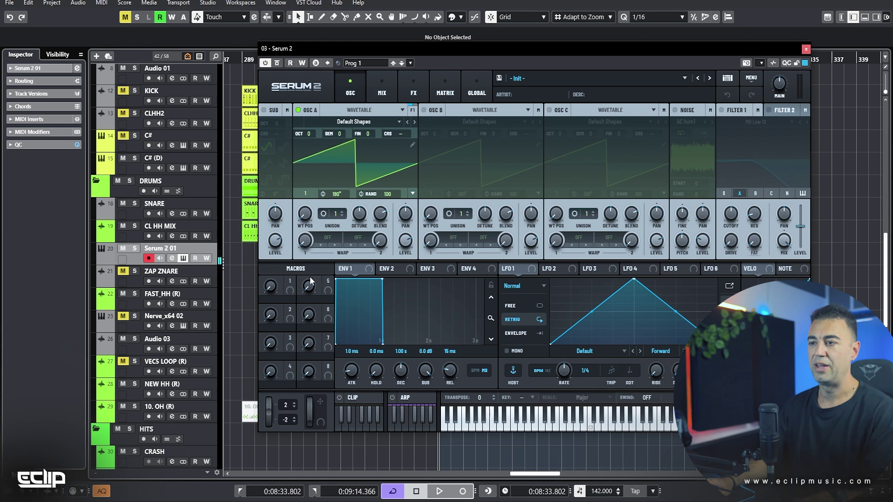
pyautogui.moveTo(398, 270); pyautogui.dragTo(397, 133)
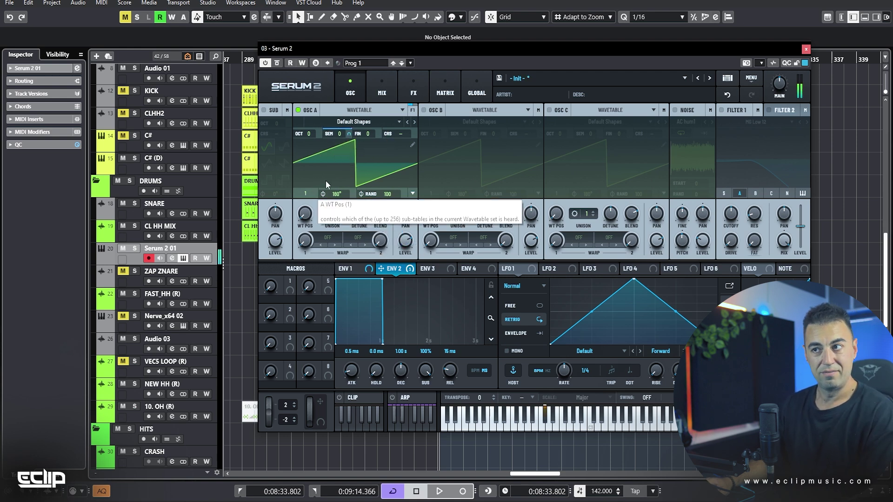
pyautogui.moveTo(400, 371); pyautogui.dragTo(424, 395)
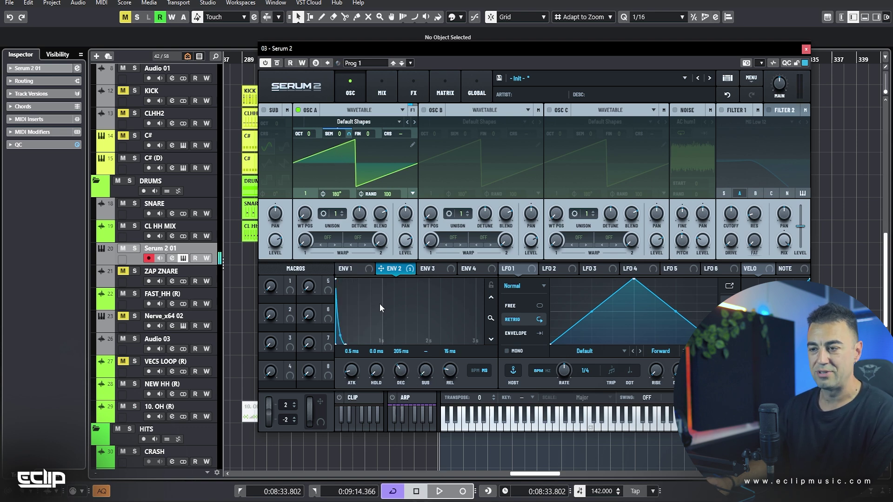
pyautogui.moveTo(405, 370); pyautogui.dragTo(408, 359)
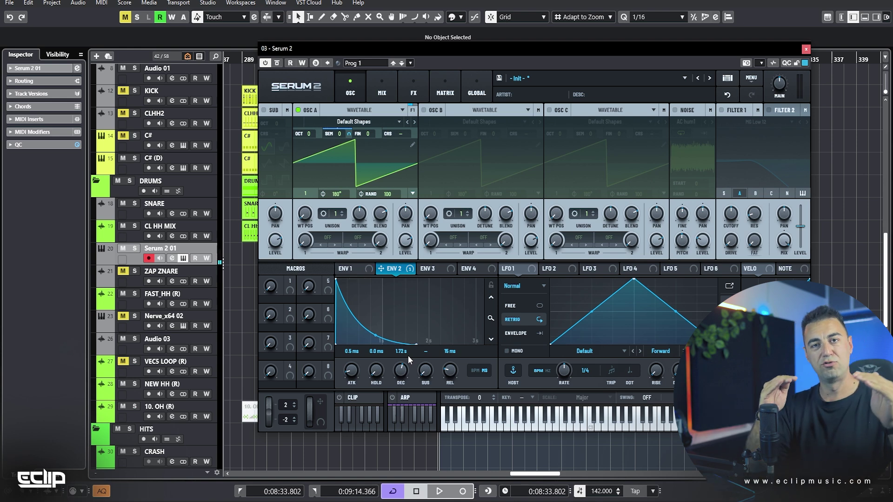
pyautogui.click(727, 95)
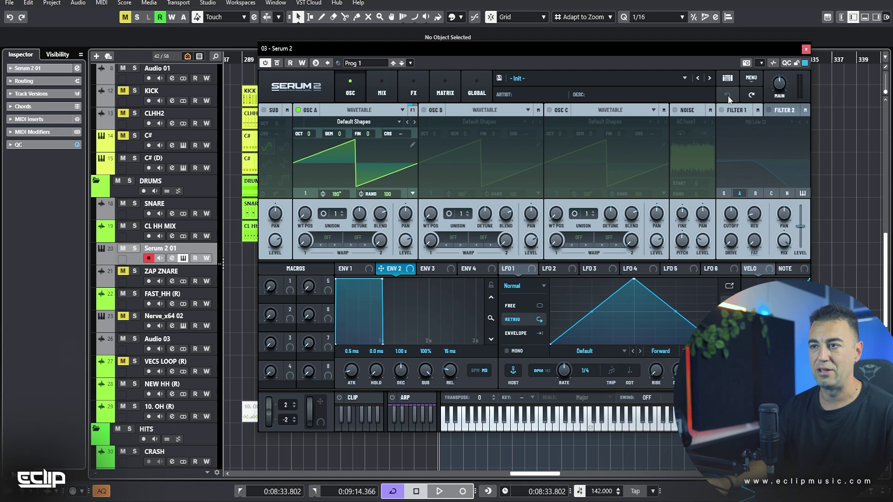
# Modulate oscillator A's coarse pitch with Envelope 2, and give that envelope a 244 ms decay with no sustain
pyautogui.moveTo(408, 271); pyautogui.dragTo(403, 136)
pyautogui.moveTo(403, 371); pyautogui.dragTo(421, 385)
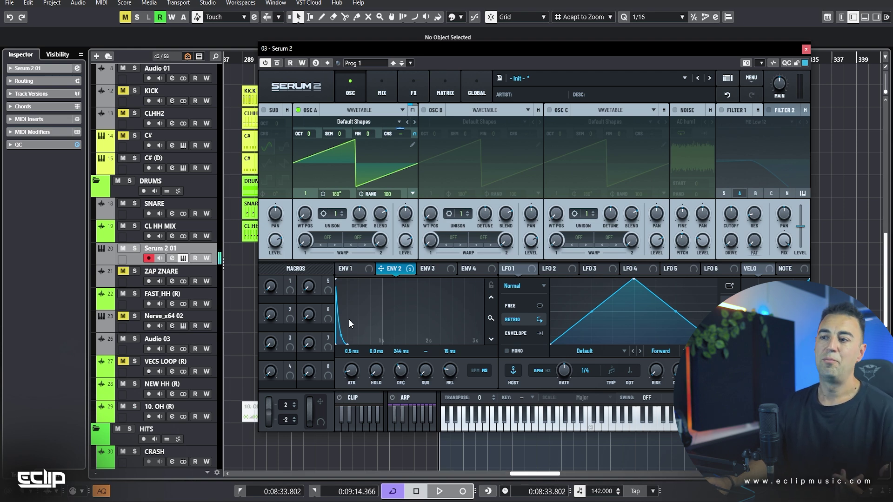
# Raise the Env 2 modulation amount on A Coarse Pitch to maximum in the modulation matrix, keeping its polarity bipolar
pyautogui.click(445, 88)
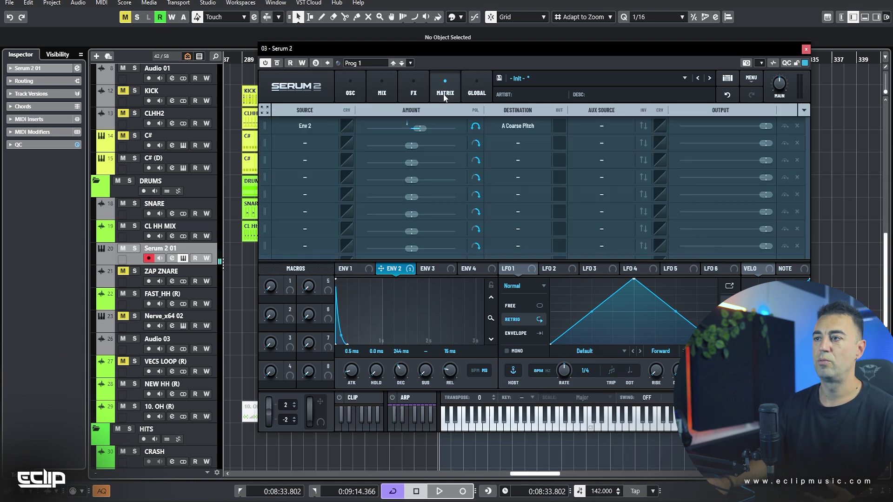
pyautogui.click(471, 124)
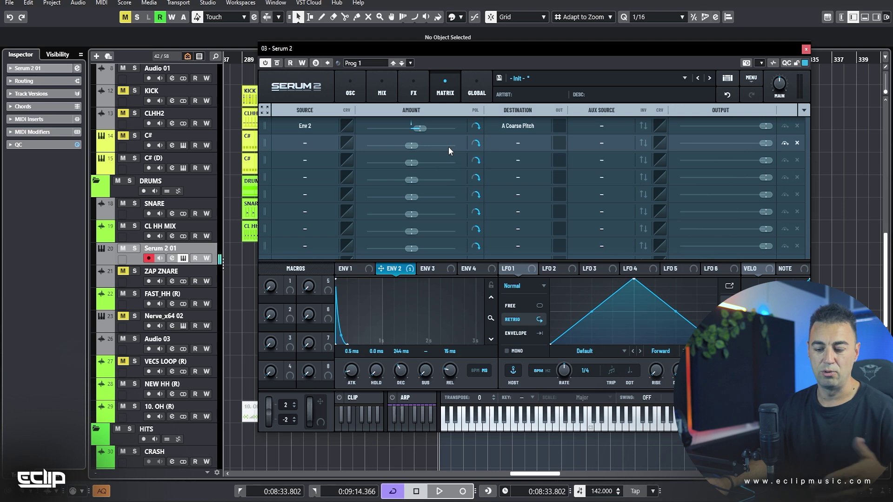
pyautogui.click(474, 126)
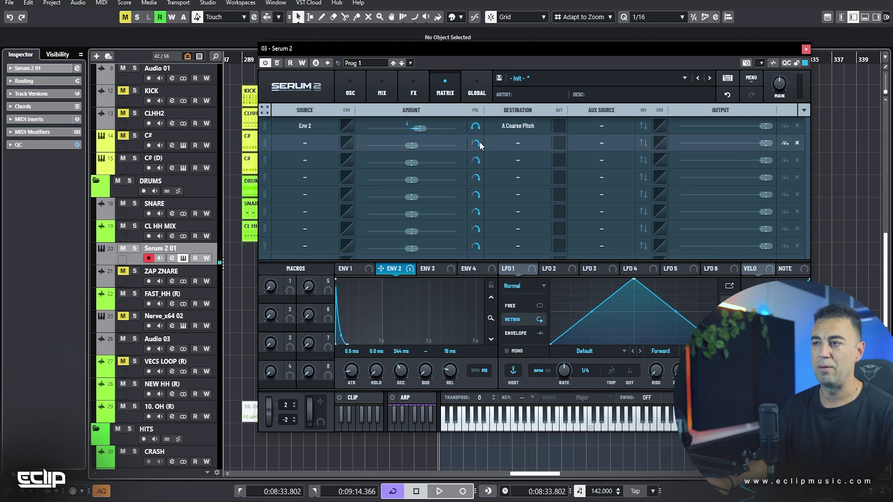
pyautogui.moveTo(403, 131); pyautogui.dragTo(573, 158)
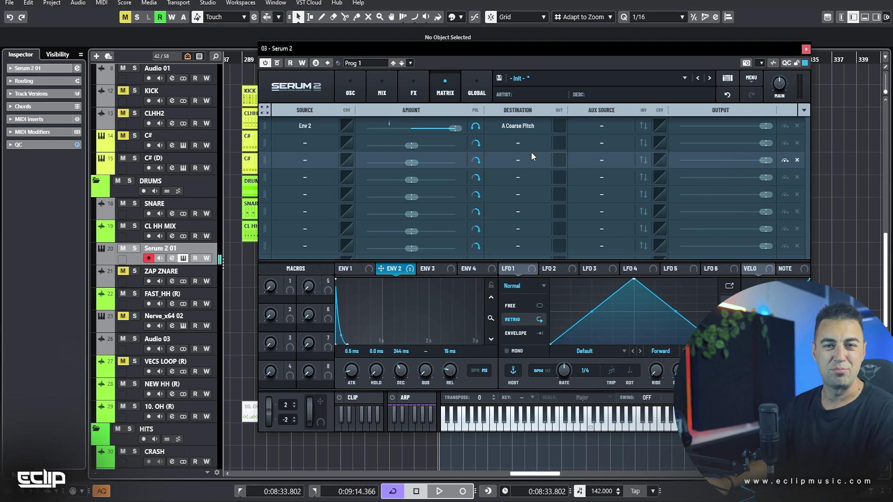
# Enable the noise oscillator with AC hum1 and modulate its level with Envelope 2
pyautogui.click(348, 92)
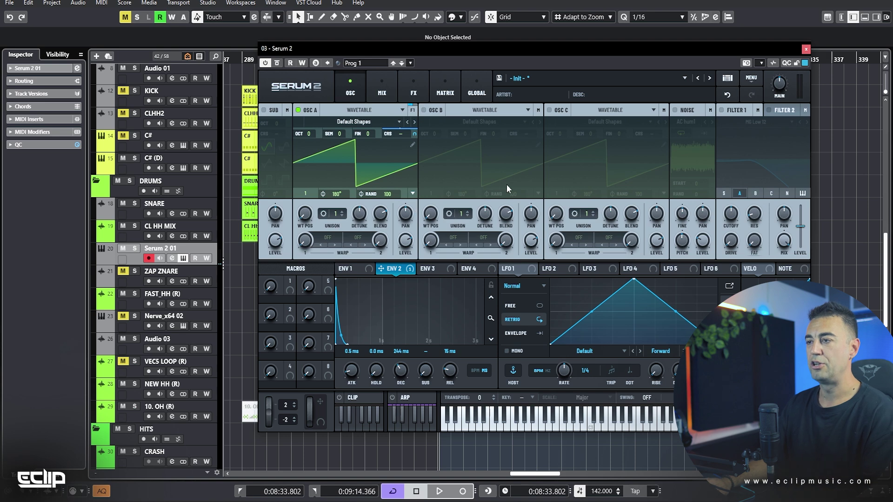
pyautogui.click(675, 110)
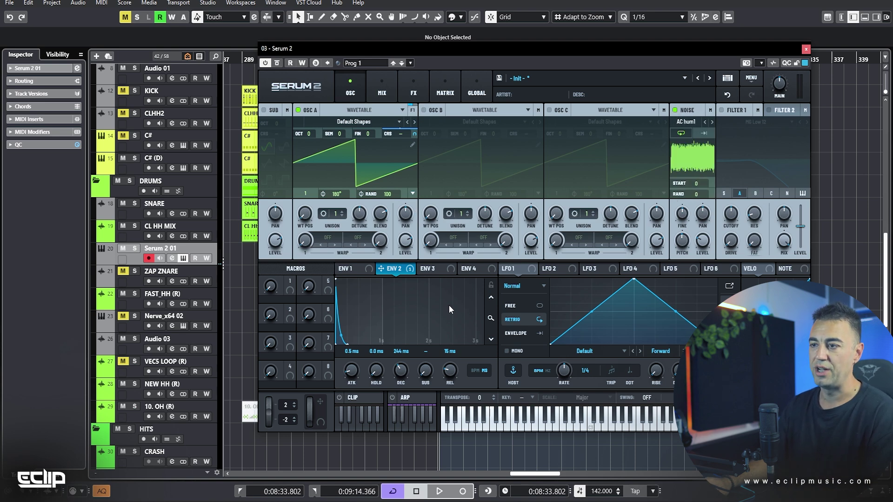
pyautogui.moveTo(394, 268); pyautogui.dragTo(701, 242)
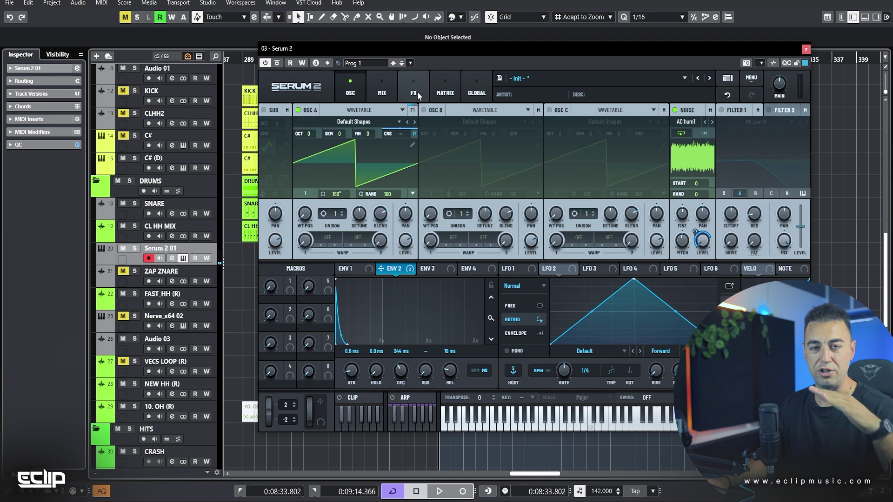
# Shape Envelope 1 with a 205 ms decay and sustain at minimum, and lock its display zoom
pyautogui.click(351, 269)
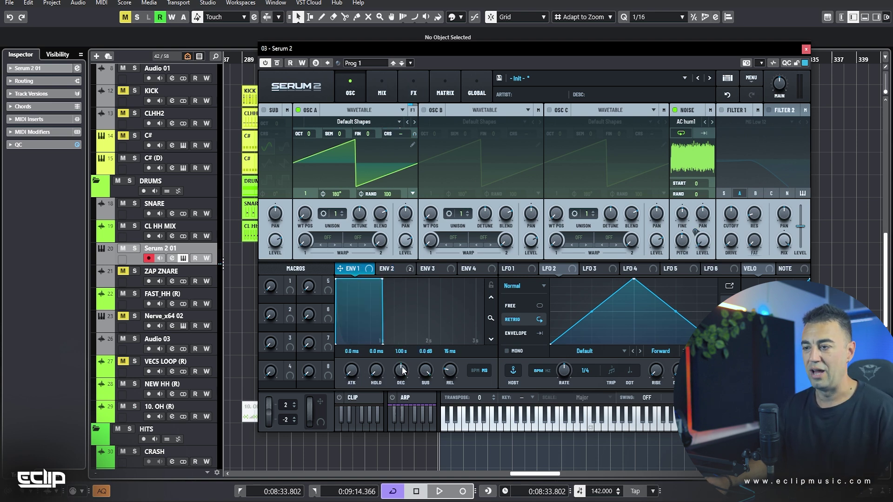
pyautogui.moveTo(403, 371); pyautogui.dragTo(424, 400)
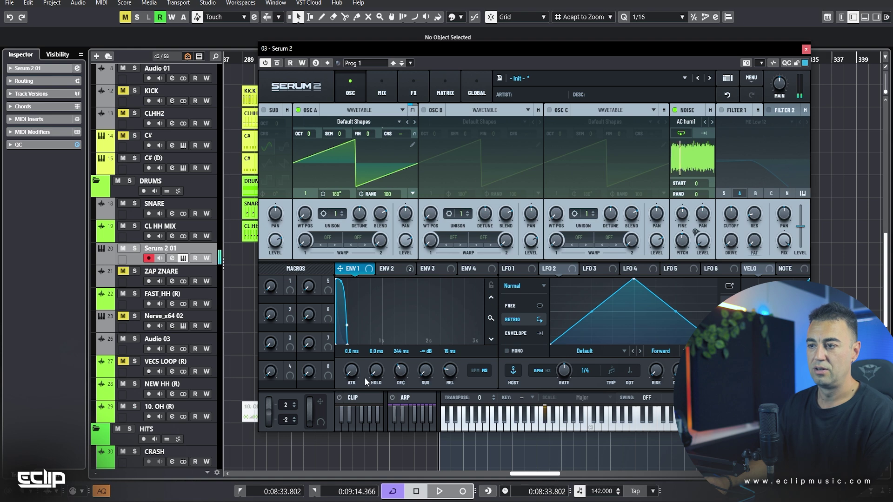
pyautogui.scroll(2, 406, 379)
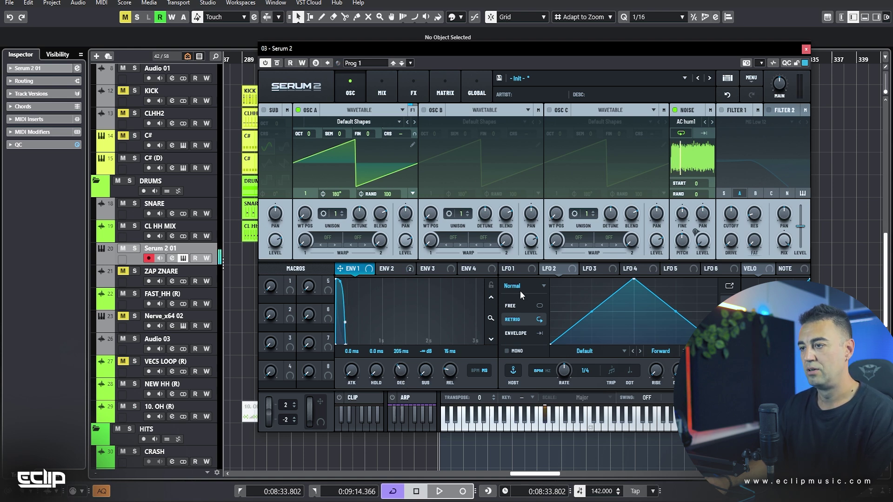
pyautogui.click(491, 284)
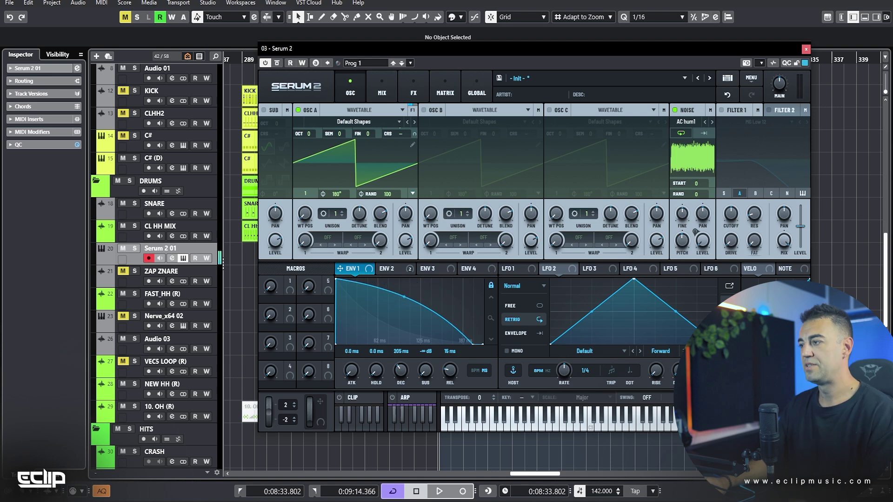
# Enable Filter 1, choose the Peak 24 type, and set its cutoff to 333 Hz
pyautogui.click(721, 110)
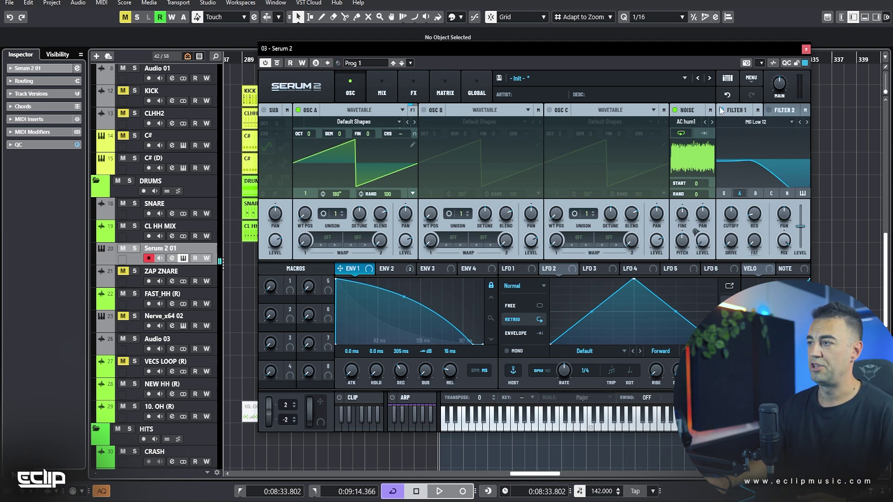
pyautogui.click(766, 121)
pyautogui.moveTo(760, 133)
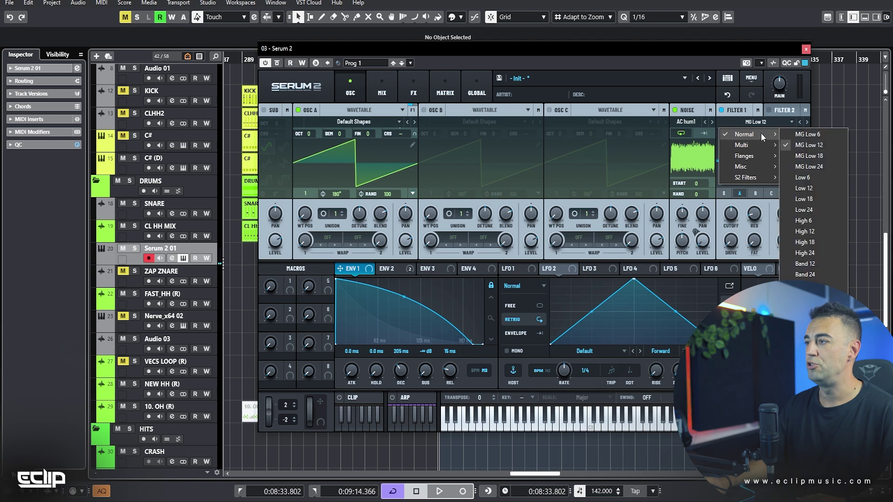
pyautogui.click(810, 296)
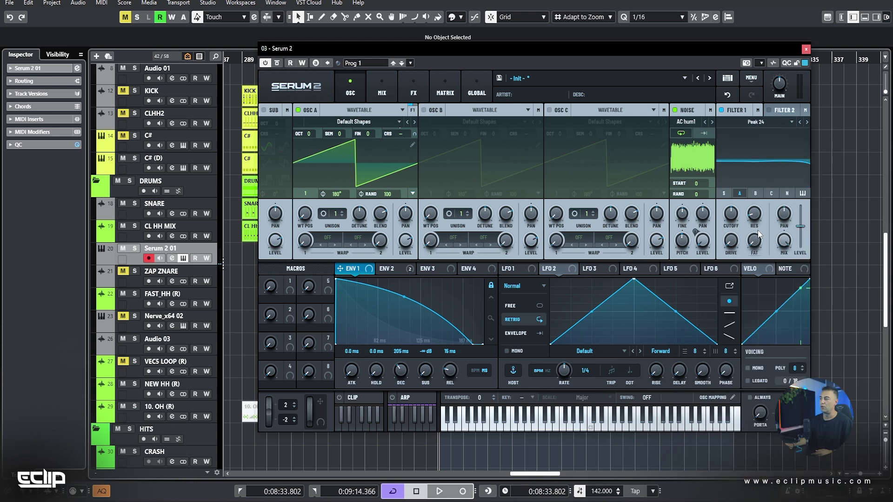
pyautogui.moveTo(720, 253); pyautogui.dragTo(731, 214)
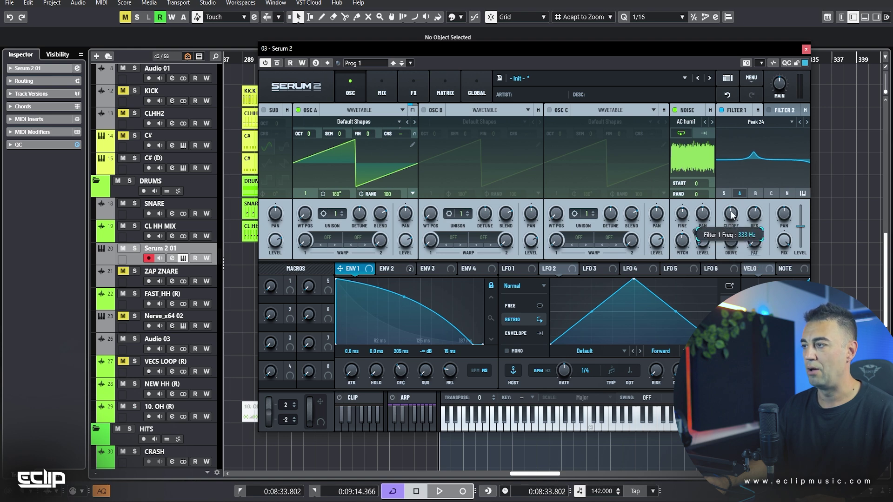
# Modulate Filter 1's cutoff with Envelope 2, then adjust the base cutoff and modulation depth
pyautogui.click(390, 269)
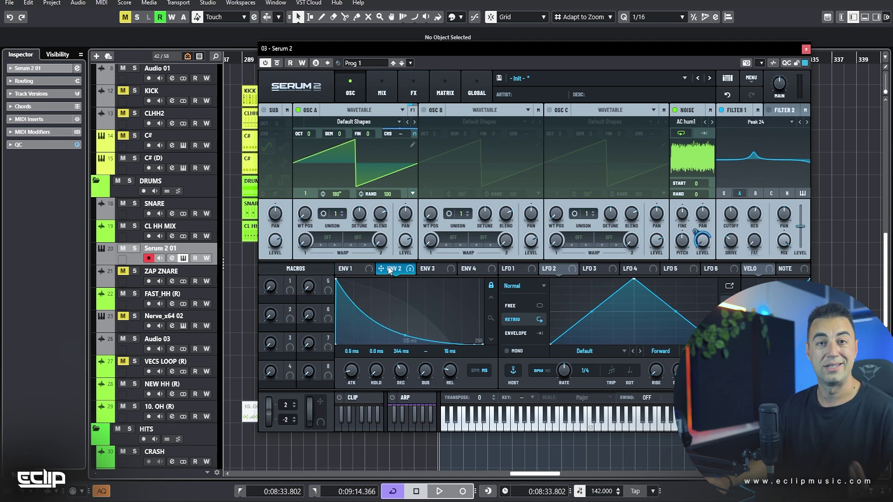
pyautogui.moveTo(389, 270); pyautogui.dragTo(721, 211)
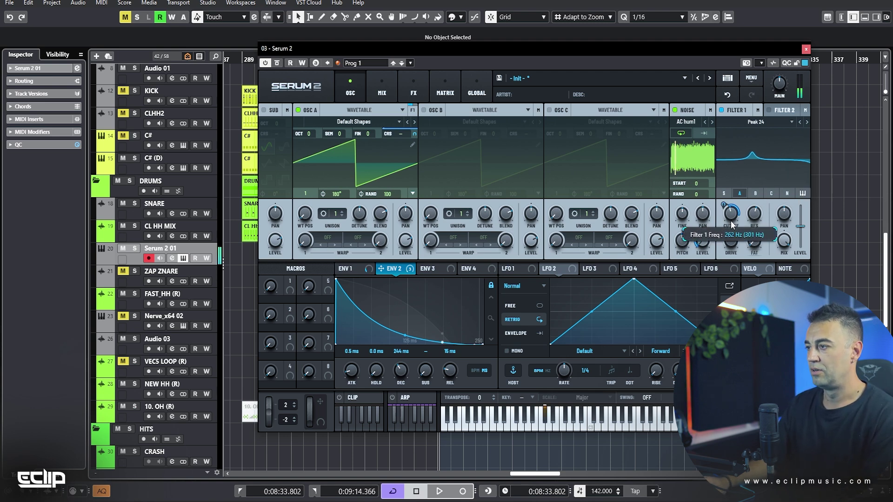
pyautogui.moveTo(724, 205); pyautogui.dragTo(728, 214)
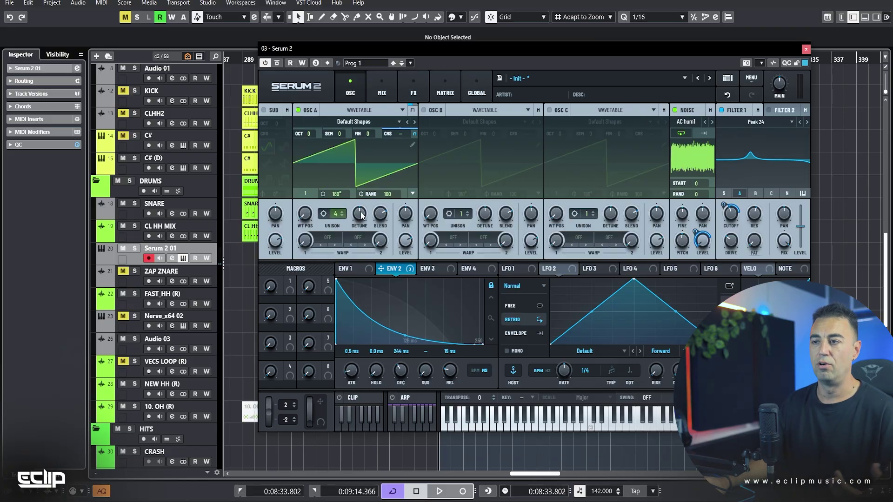
# Set oscillator A to four unison voices and reduce its detune
pyautogui.moveTo(360, 214); pyautogui.dragTo(352, 244)
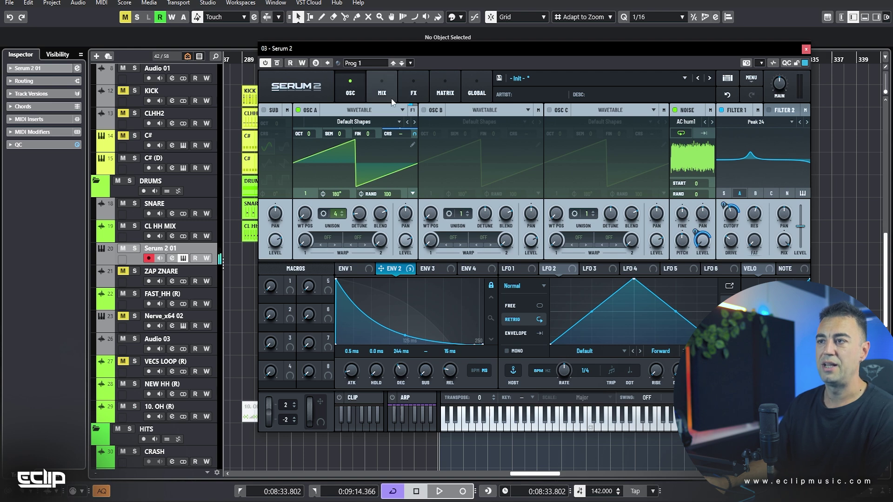
# Add an Equalizer to the main effects chain and set its lower band as a low cut at 370 Hz with Q 46
pyautogui.click(413, 92)
pyautogui.click(264, 126)
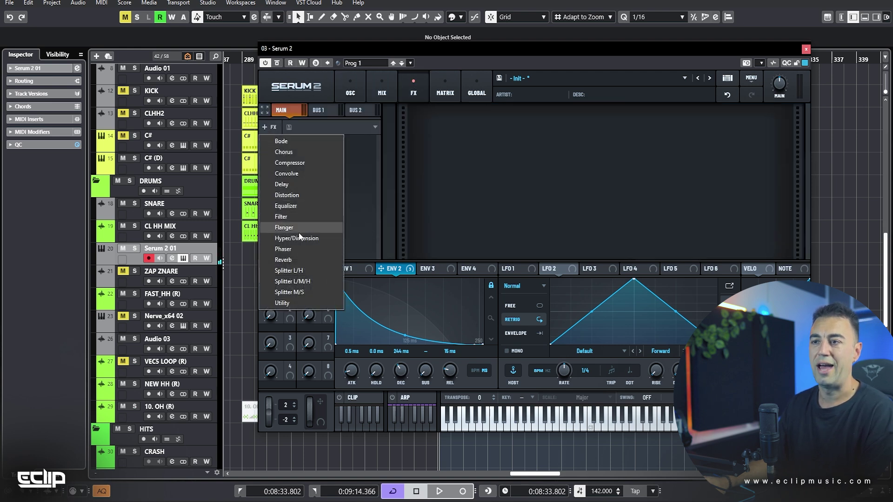
pyautogui.click(299, 206)
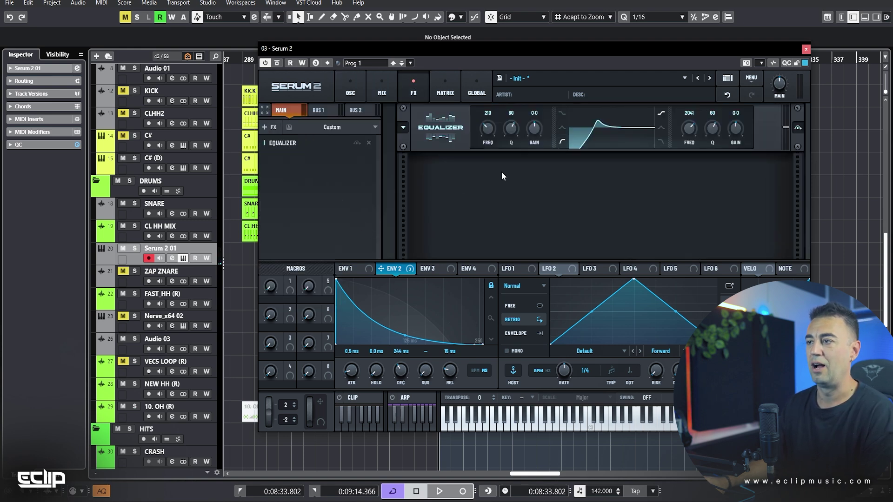
pyautogui.moveTo(512, 146); pyautogui.dragTo(512, 148)
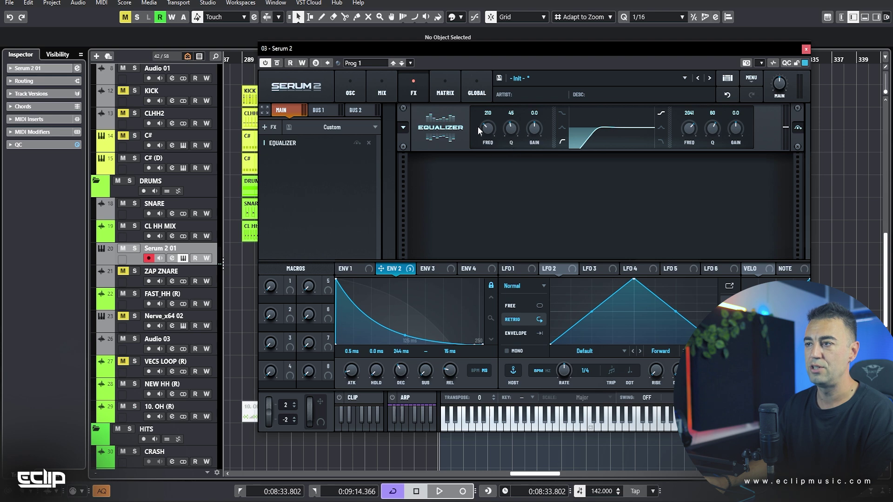
pyautogui.scroll(3, 486, 132)
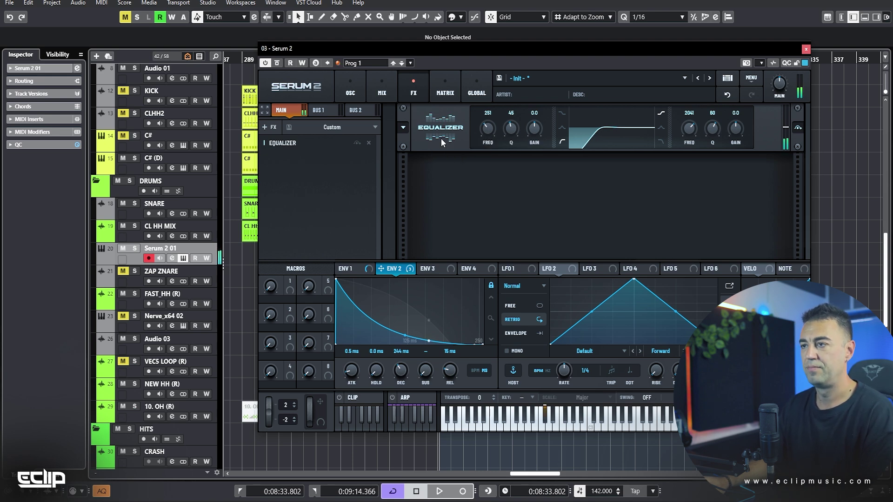
pyautogui.scroll(4, 493, 130)
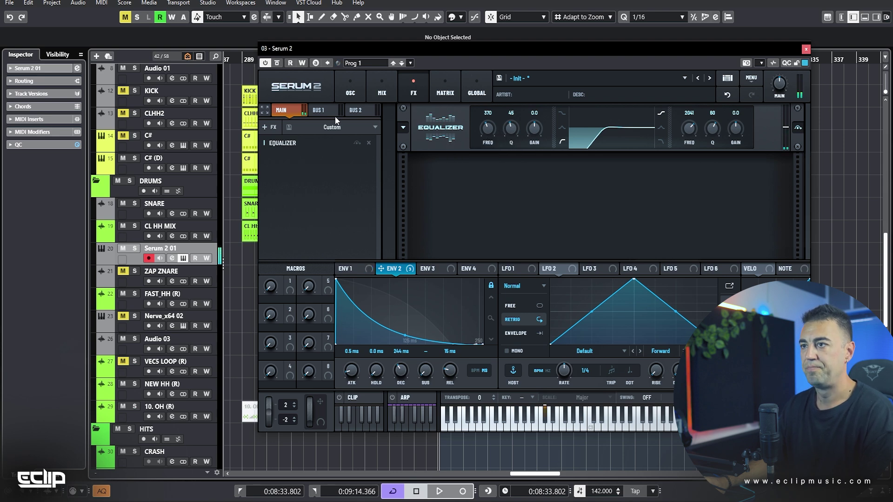
# Fine-tune the Env 2 modulation amount on oscillator A's coarse pitch in the matrix, then close the synth window
pyautogui.click(445, 92)
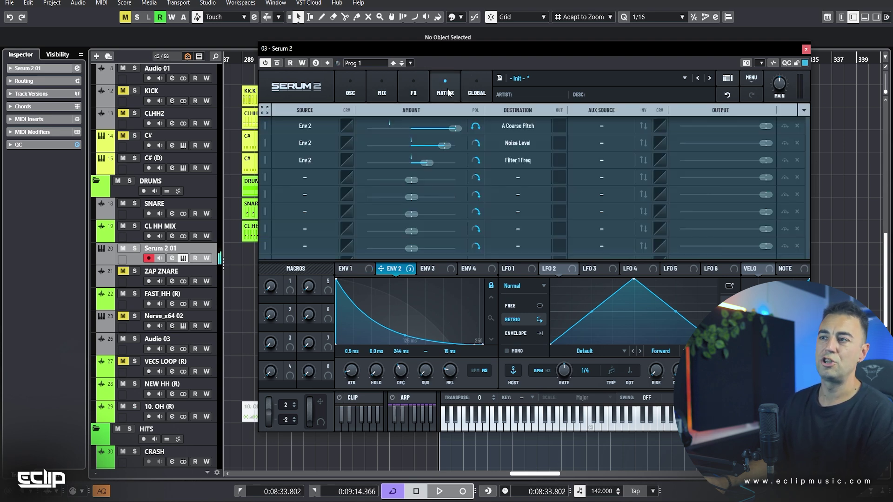
pyautogui.moveTo(444, 131); pyautogui.dragTo(450, 130)
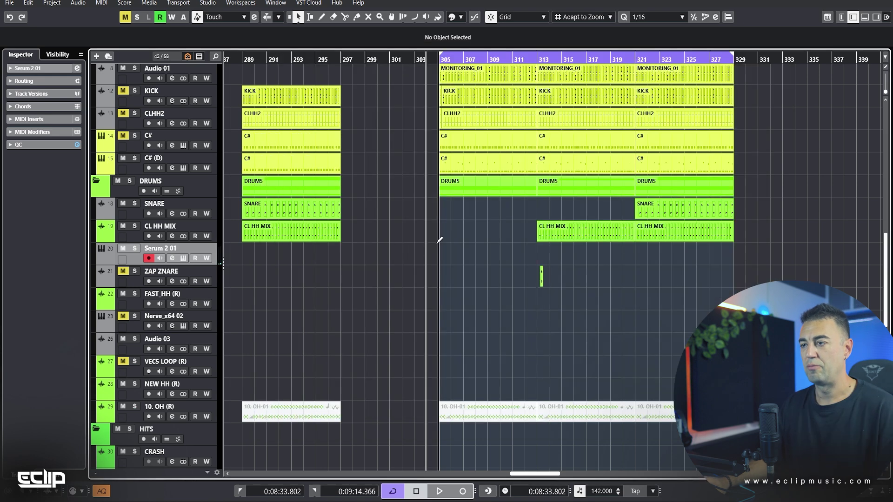
# Create an eight-bar part from bar 305 on the Serum 2 01 track, with short C#3 notes on beats 2 and 4
pyautogui.moveTo(441, 254); pyautogui.dragTo(543, 251)
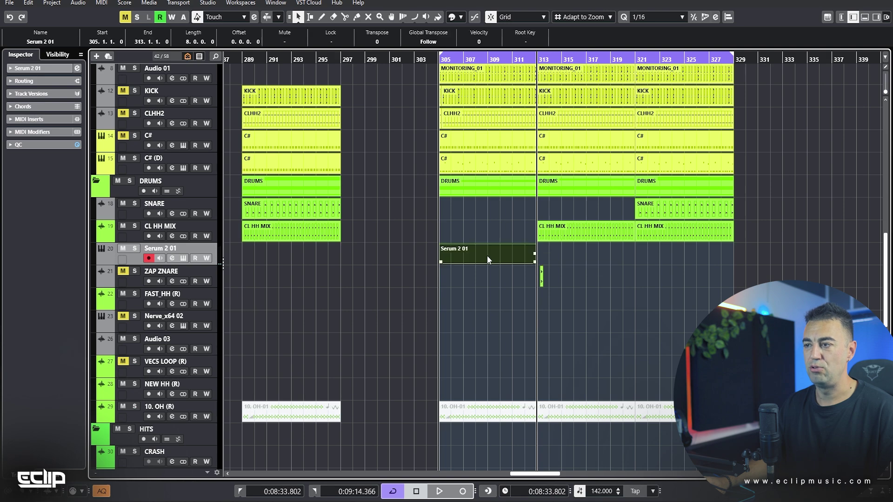
pyautogui.doubleClick(487, 255)
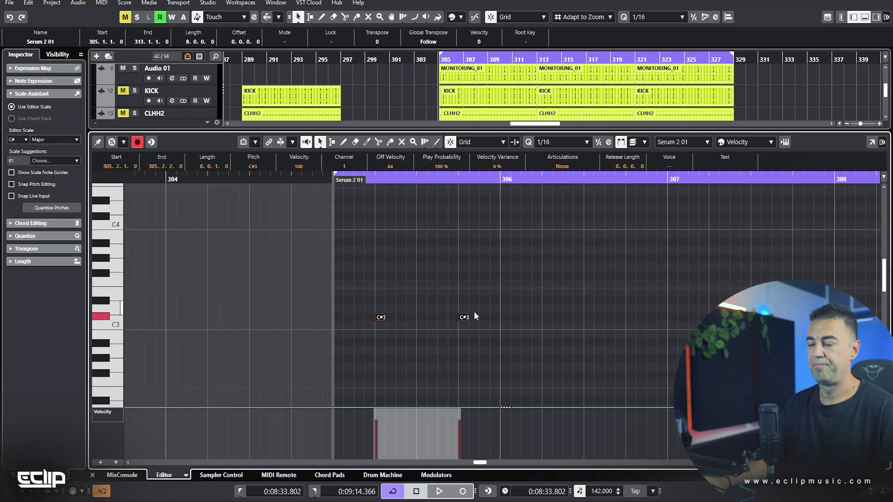
pyautogui.hotkey('ctrl', 'alt', 'e')
# Place the Serum 2 01 part at bars 313 to 321 and play the arrangement from bar 305
pyautogui.moveTo(440, 259); pyautogui.dragTo(625, 257)
pyautogui.press('Delete')
pyautogui.scroll(3, 459, 261)
pyautogui.press('4')
pyautogui.click(487, 255)
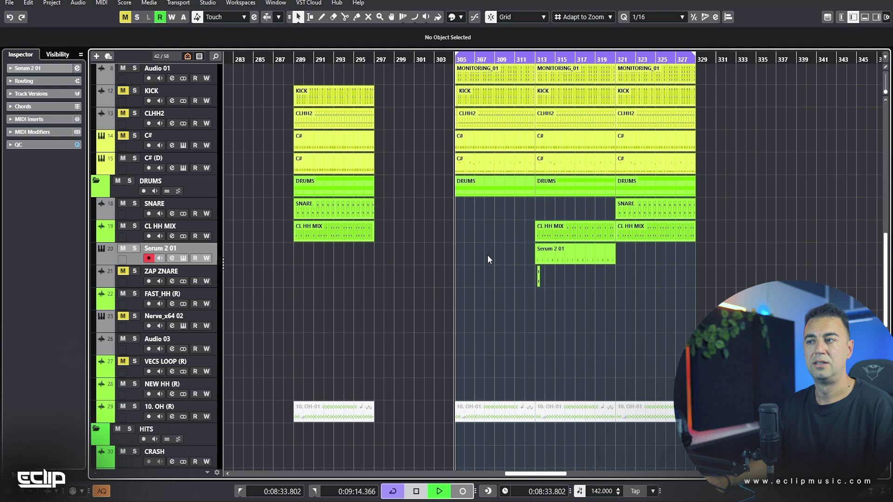
pyautogui.press('space')
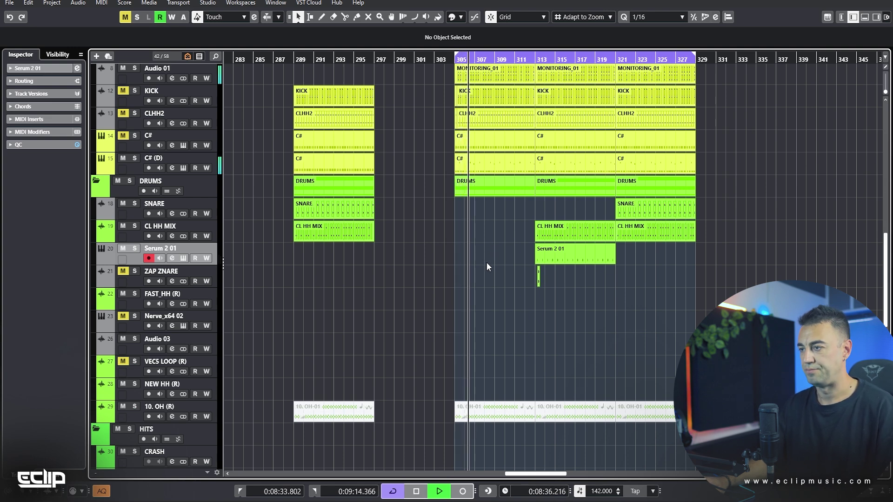
# Rename the Serum 2 01 track as ZAP SNARE
pyautogui.doubleClick(158, 248)
pyautogui.write('ZAP SNARE')
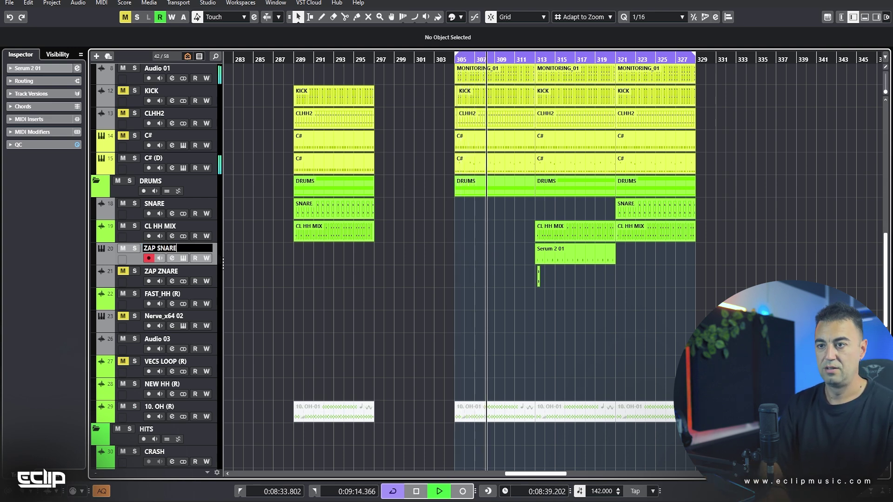
pyautogui.press('Return')
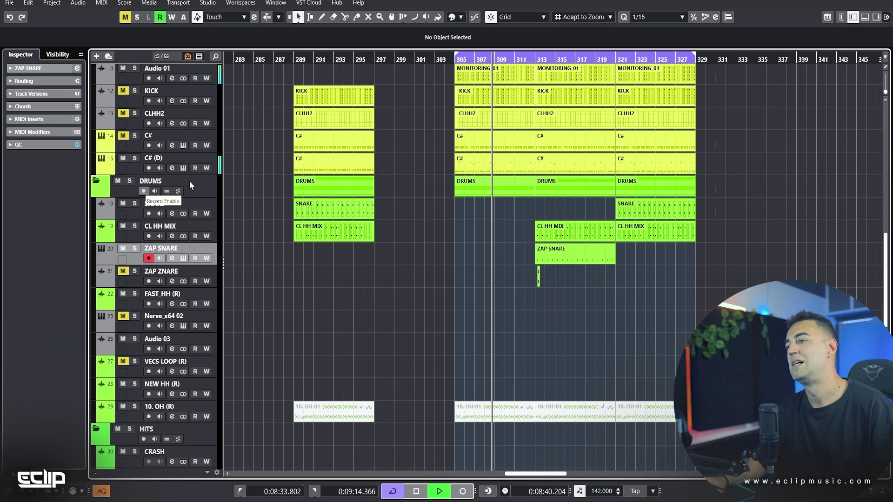
# Cut the ZAP SNARE channel's low-mid EQ band by 4.1 dB at 448.6 Hz with Q 0.4, close the channel settings and stop playback
pyautogui.scroll(1, 625, 324)
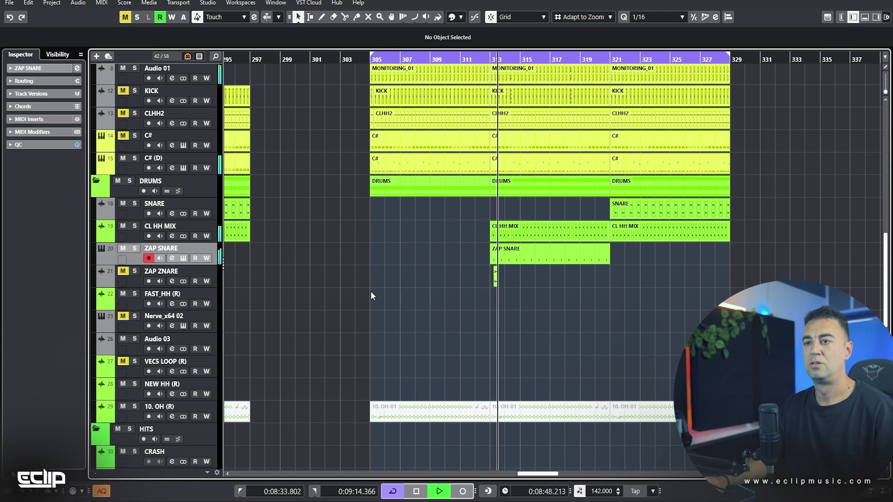
pyautogui.press('e')
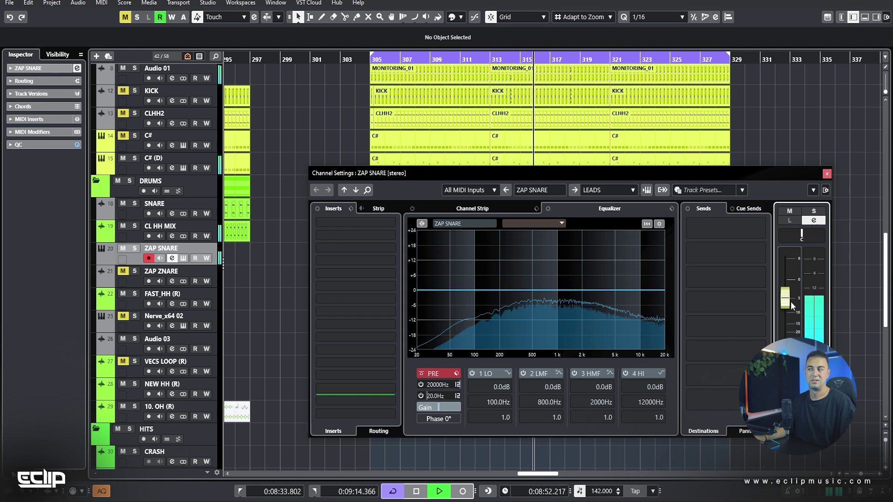
pyautogui.click(532, 300)
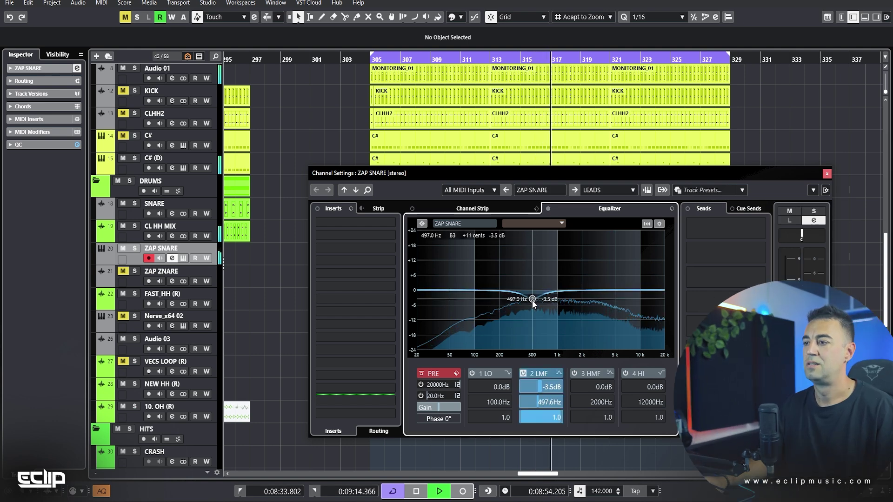
pyautogui.moveTo(531, 302); pyautogui.dragTo(529, 302)
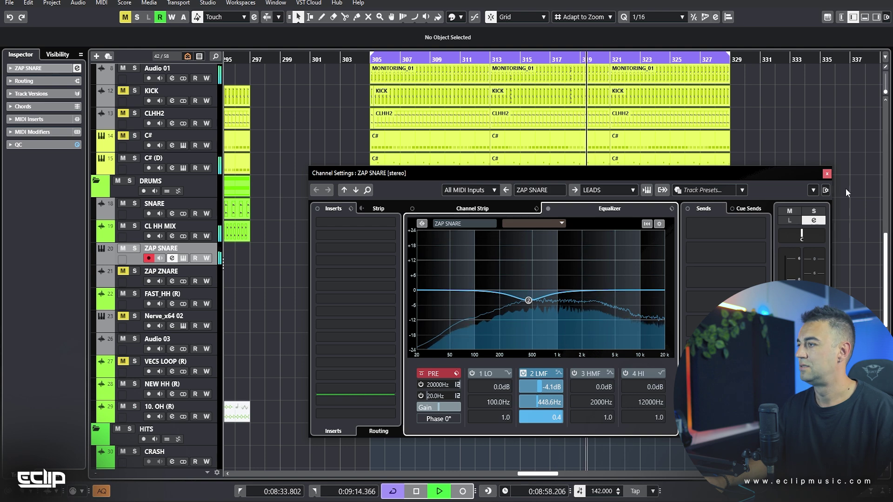
pyautogui.click(826, 175)
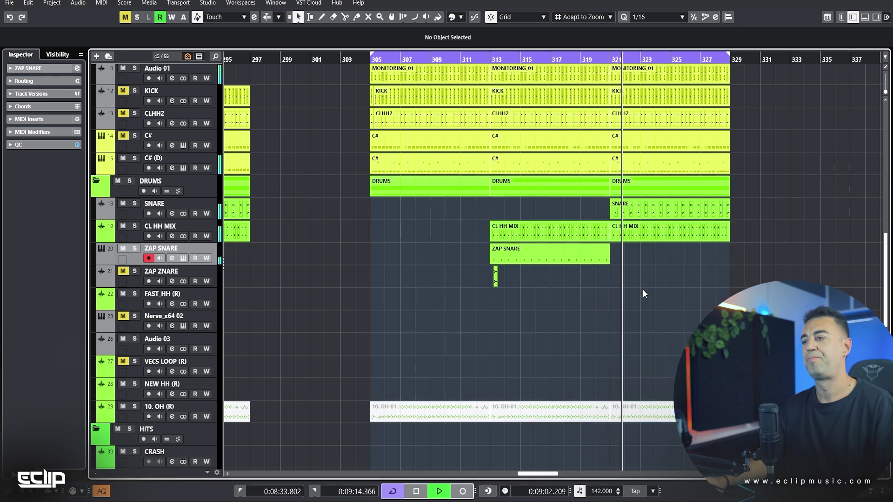
pyautogui.press('space')
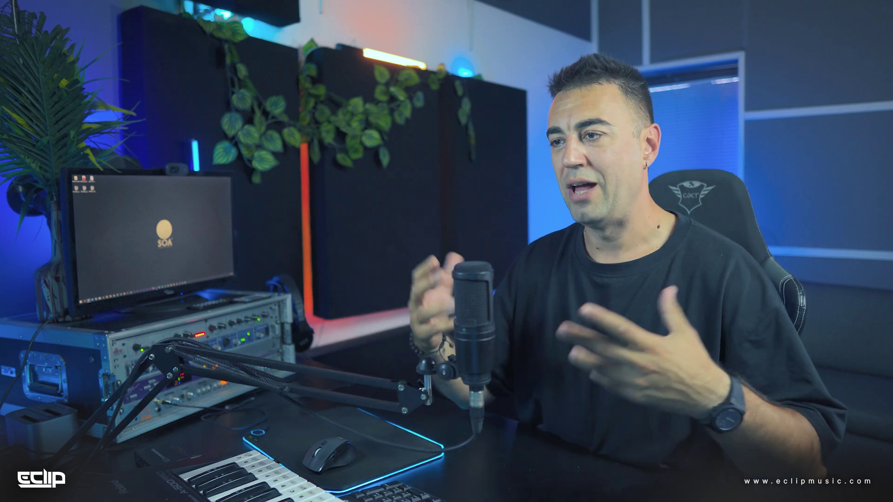